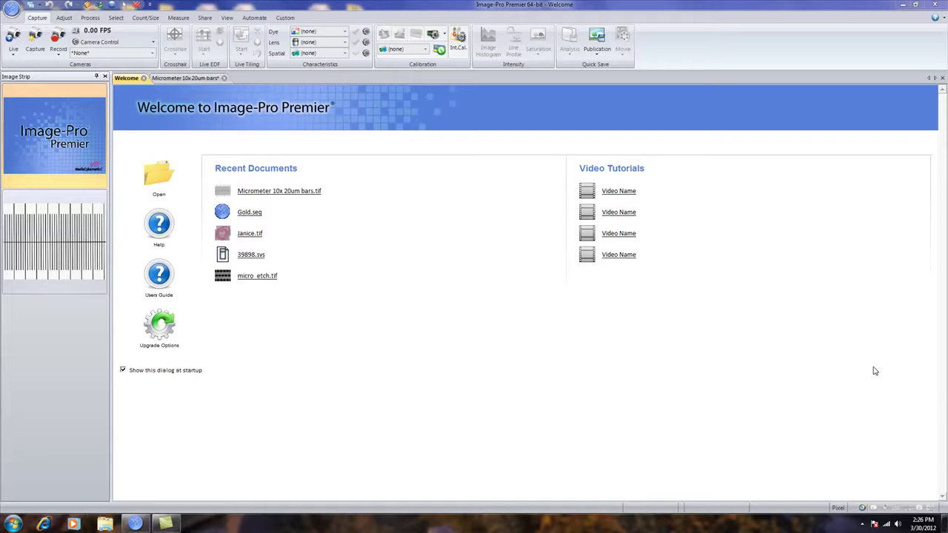
Step: Open the 'Micrometer 10x 20um bars' image from the Welcome page's recent documents
click(33, 204)
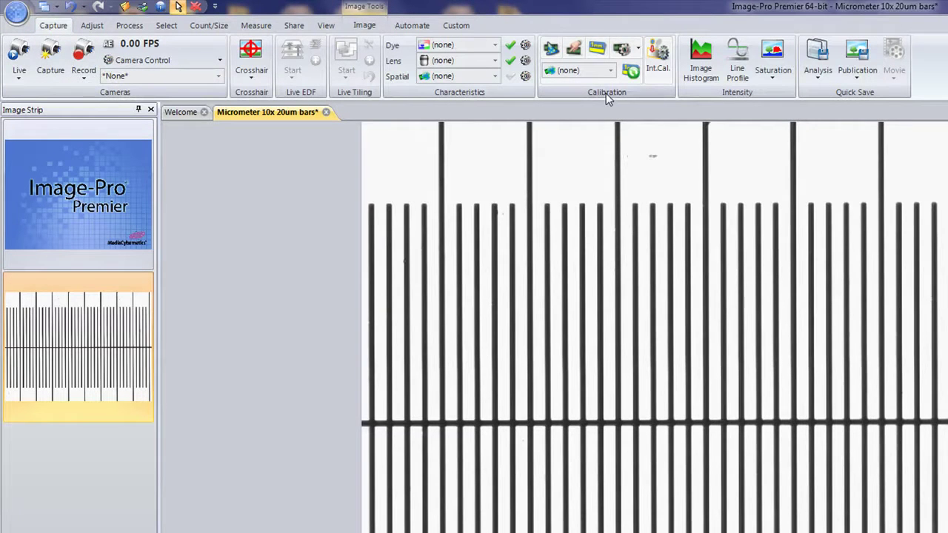
Step: Start Auto calibration and rename the calibration to '10x'
click(550, 49)
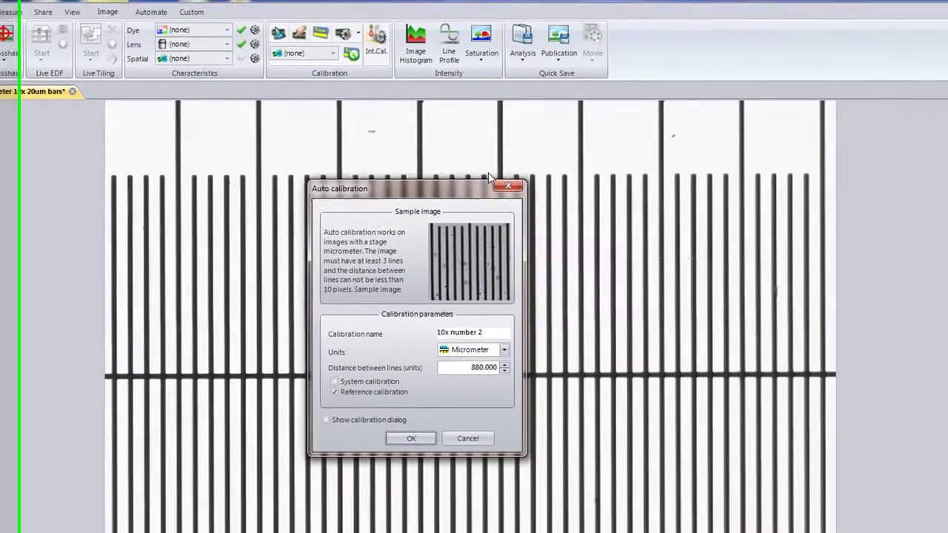
drag(689, 232, 838, 163)
drag(516, 135, 518, 137)
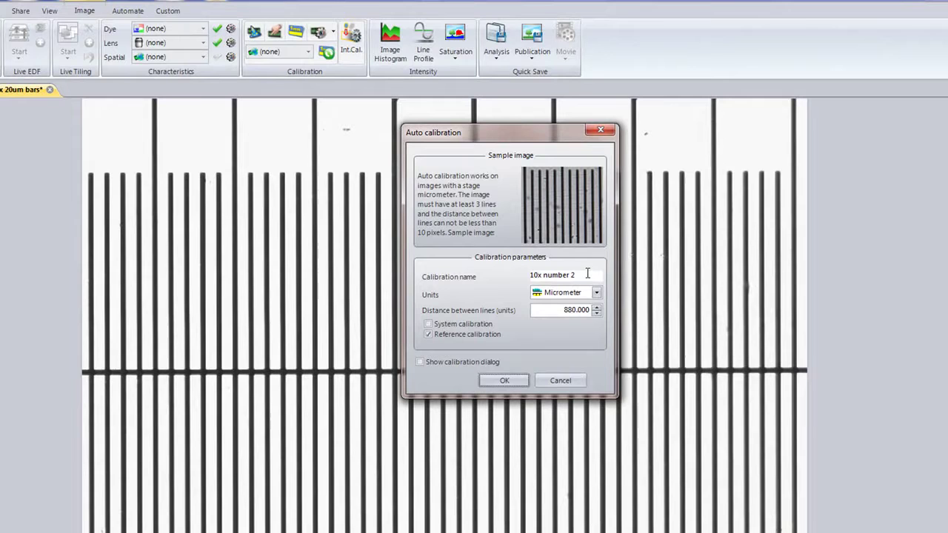
drag(588, 273, 315, 236)
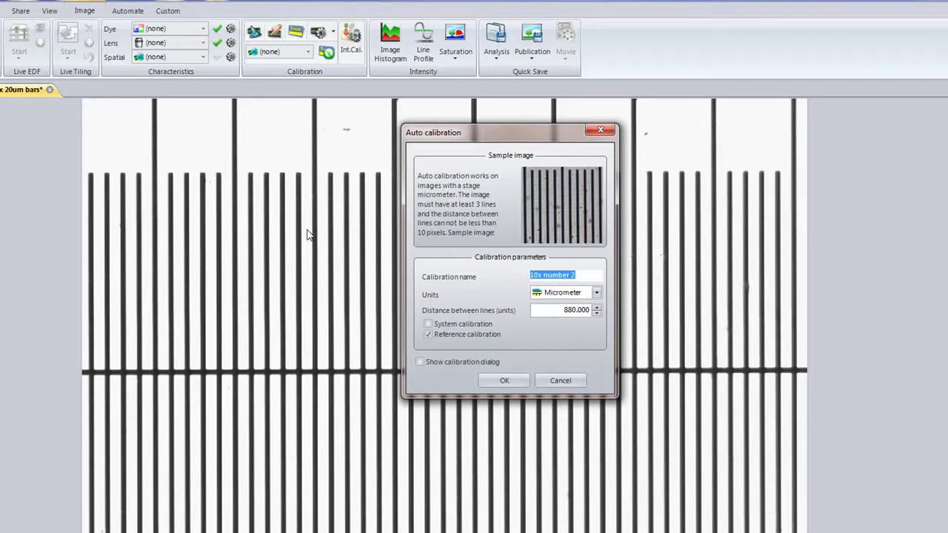
text(10x)
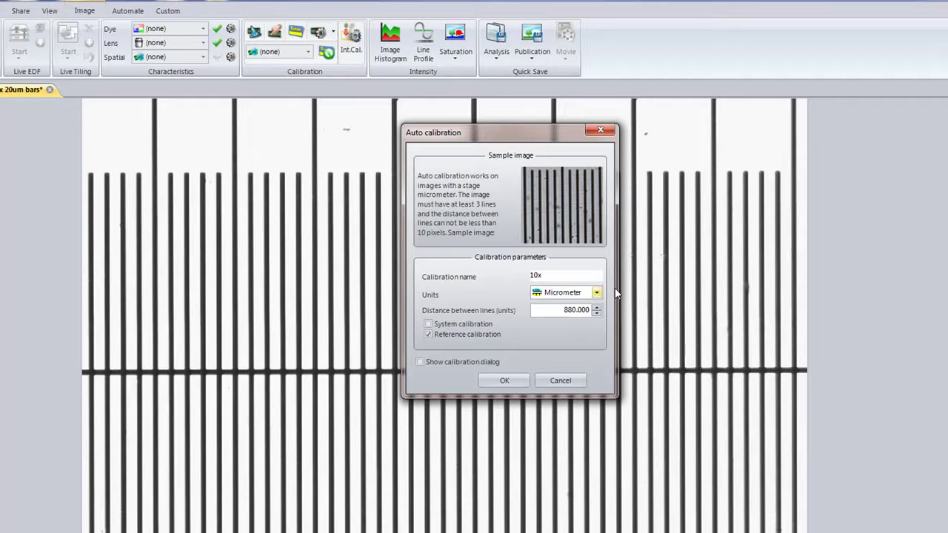
Step: Keep micrometer units, set 20 between lines, and leave it as a reference calibration
click(596, 292)
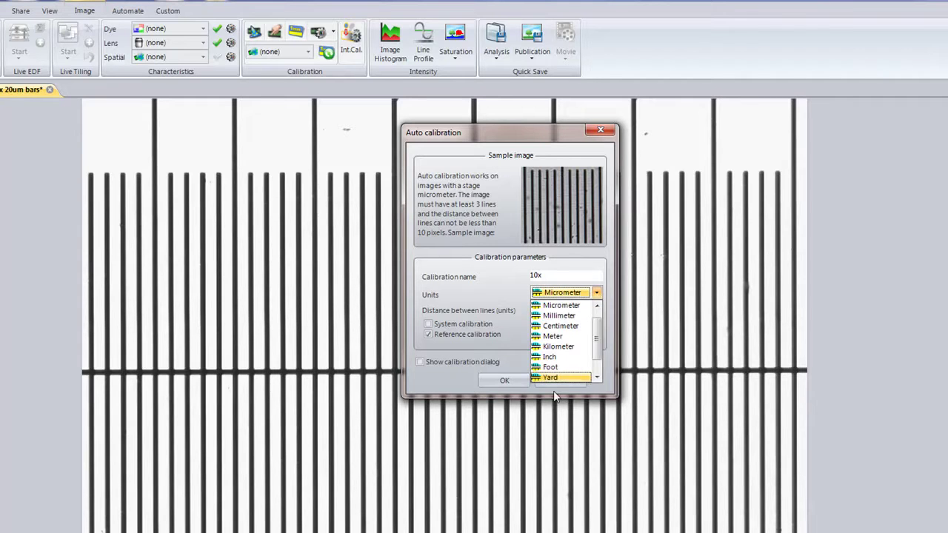
click(555, 308)
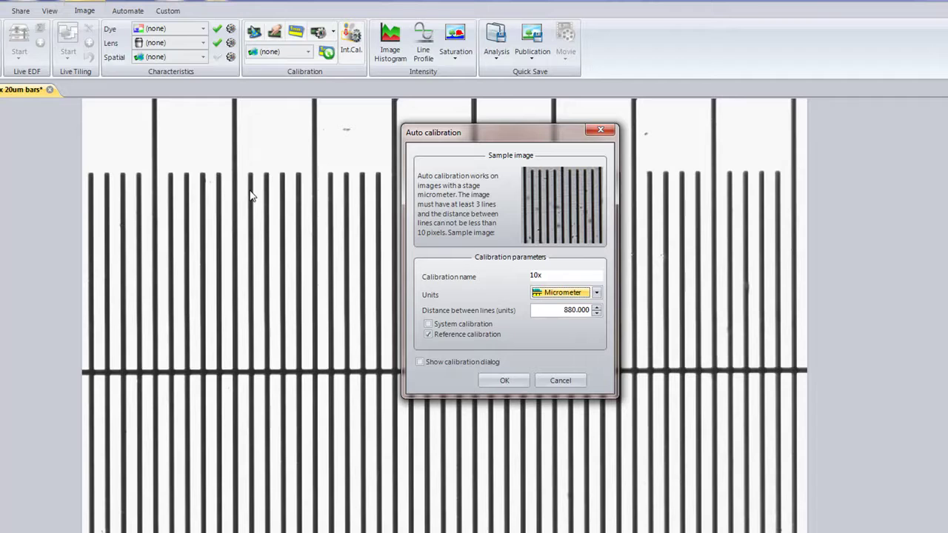
double_click(556, 313)
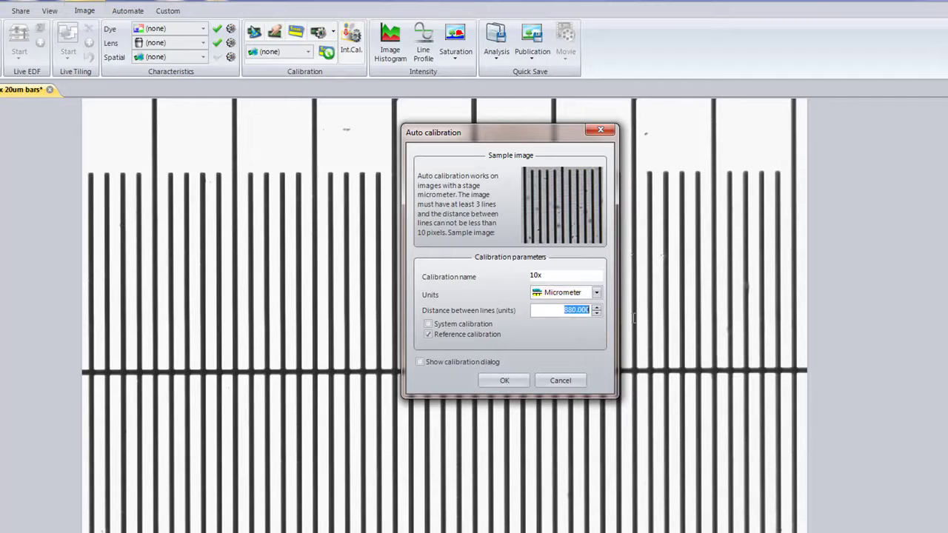
text(20)
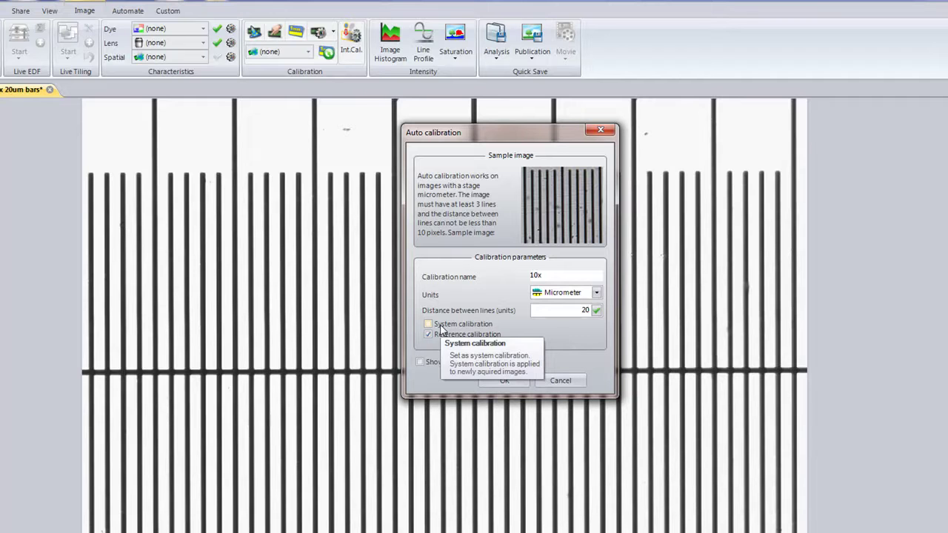
click(441, 326)
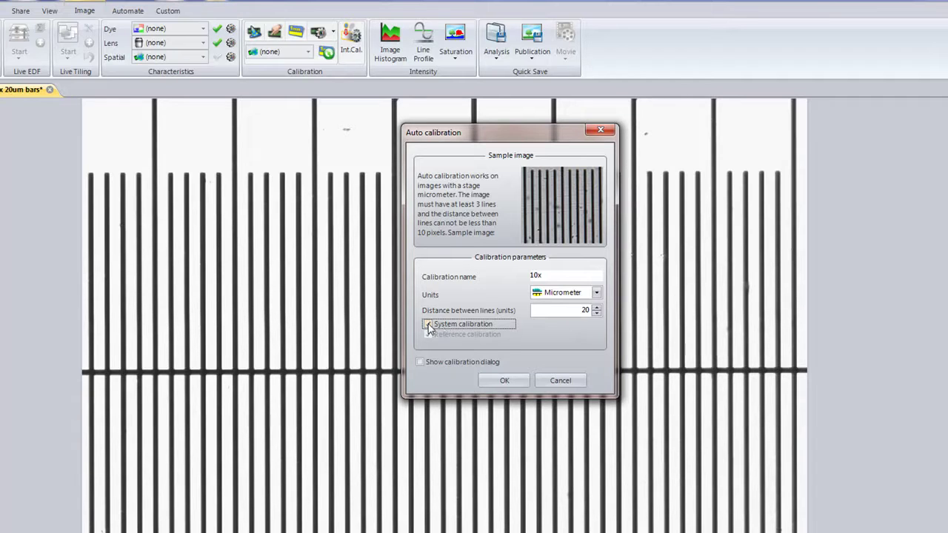
click(428, 325)
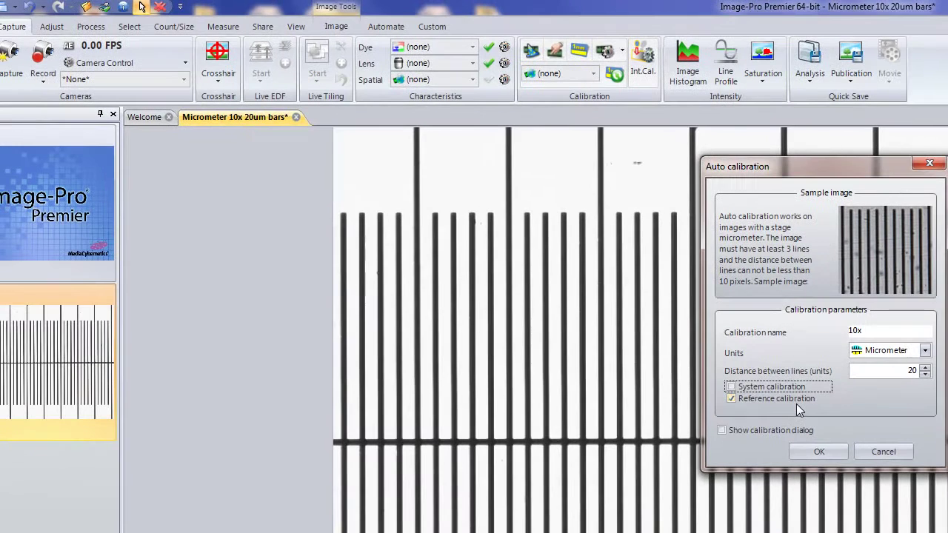
Step: Apply the 10x calibration and toggle the calibration marker off and on to check the scale bar
click(815, 452)
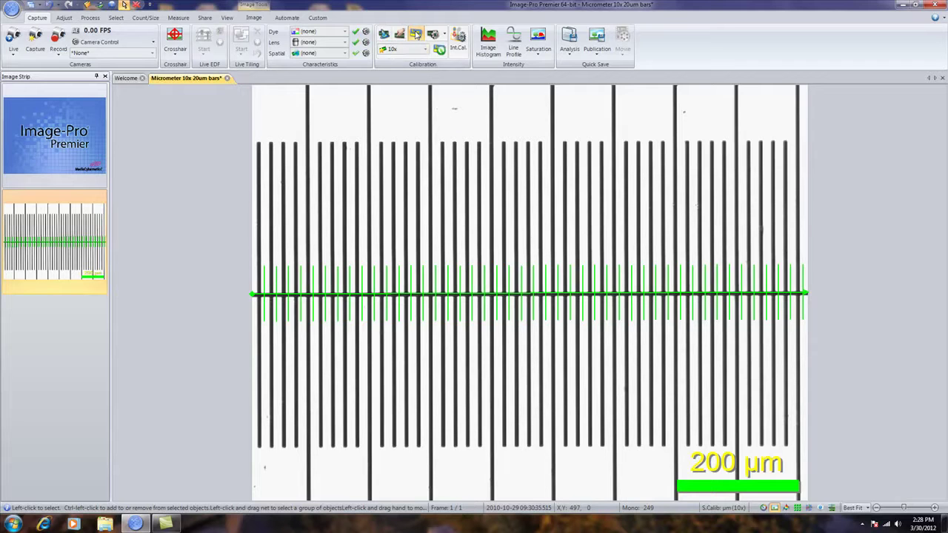
click(417, 36)
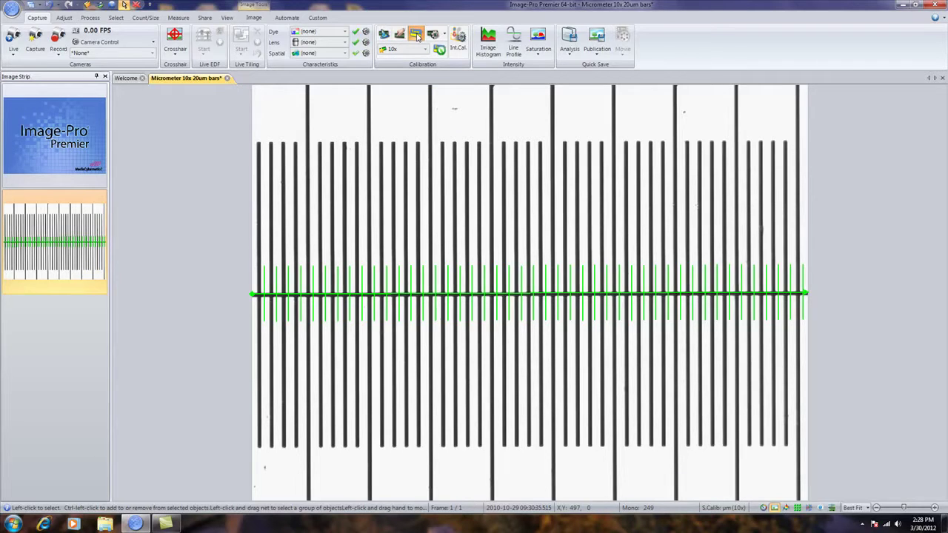
click(417, 36)
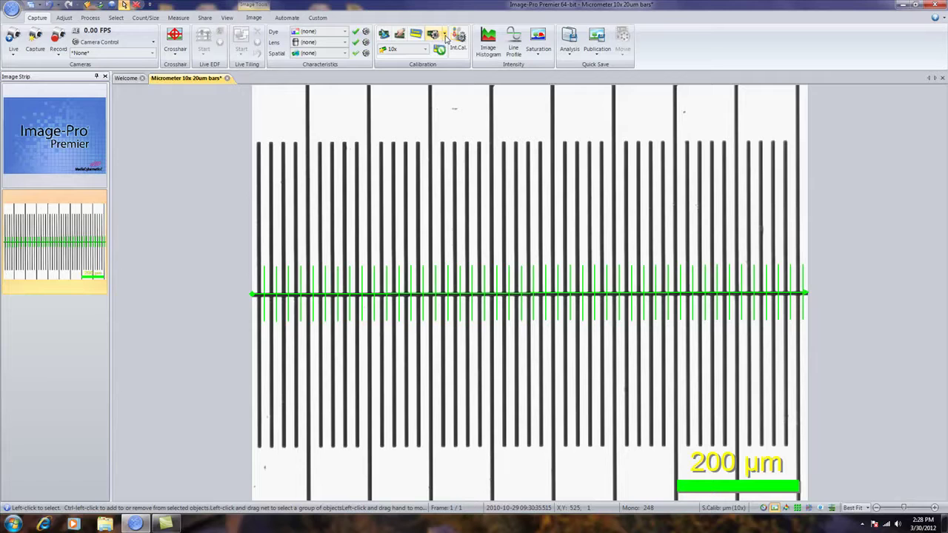
Step: Raise the calibration marker text size to 5.0 percent and close the Spatial Calib panel
click(445, 36)
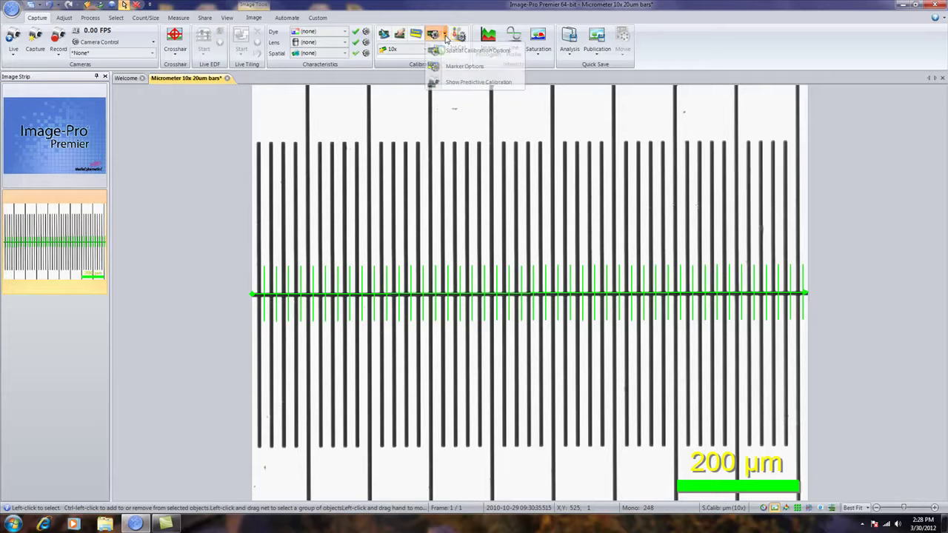
click(453, 65)
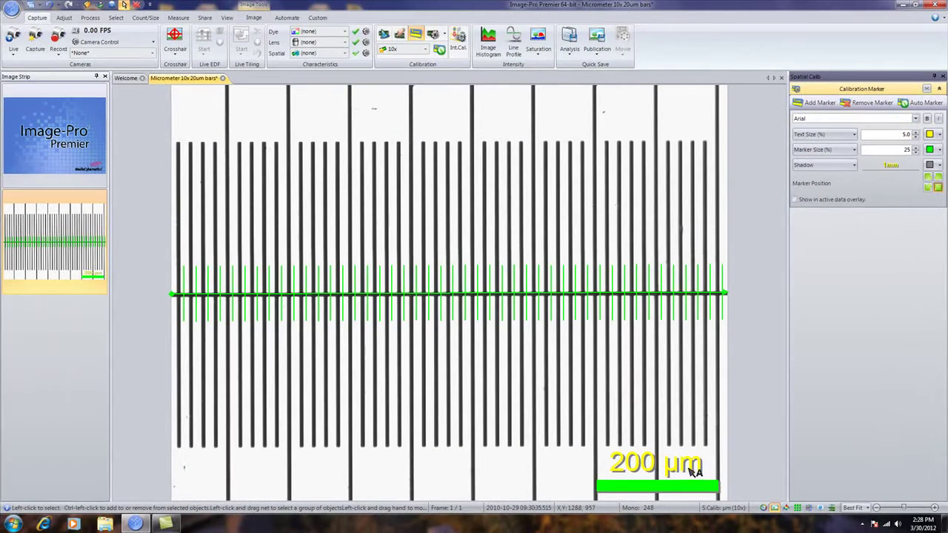
click(916, 139)
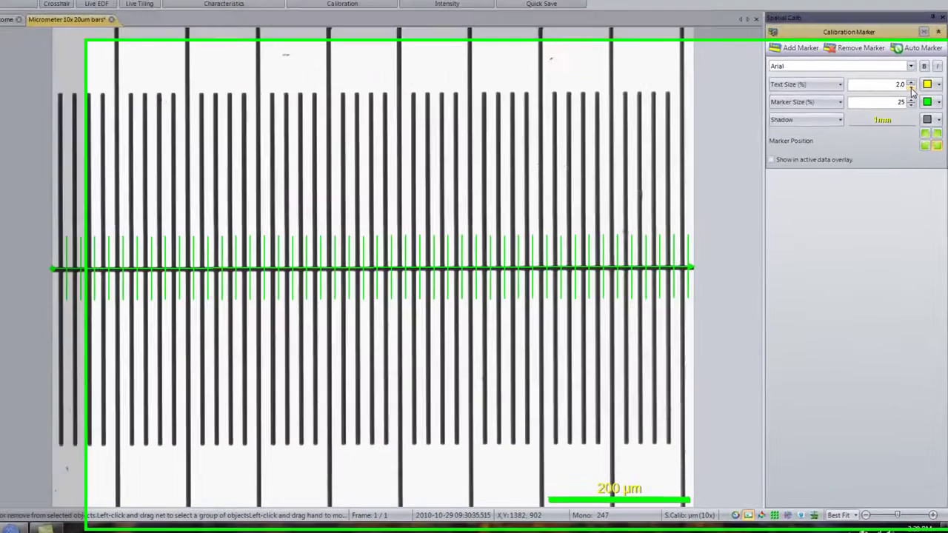
click(911, 90)
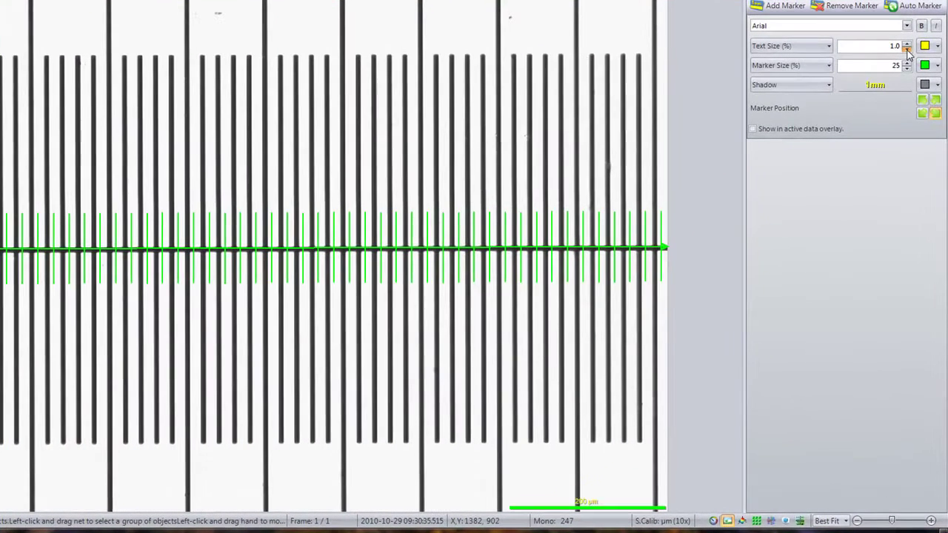
click(912, 90)
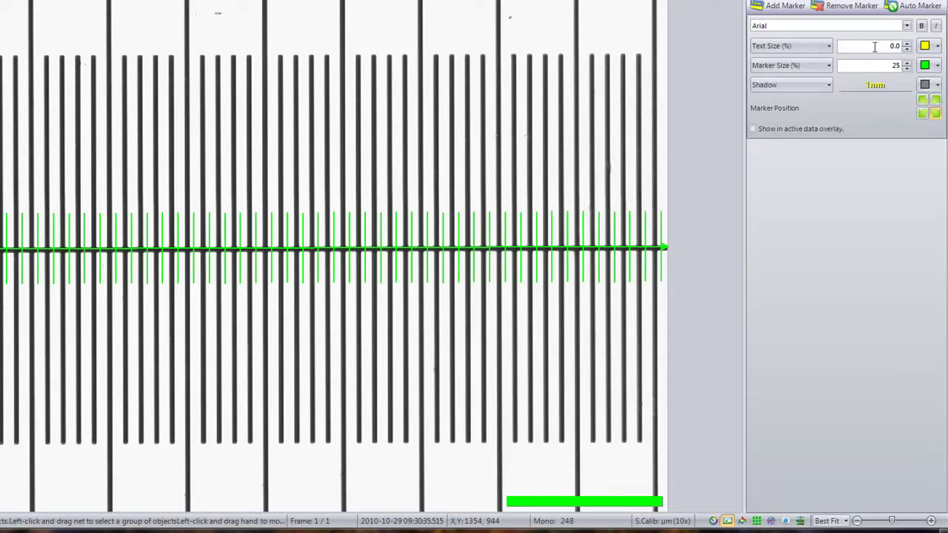
click(906, 43)
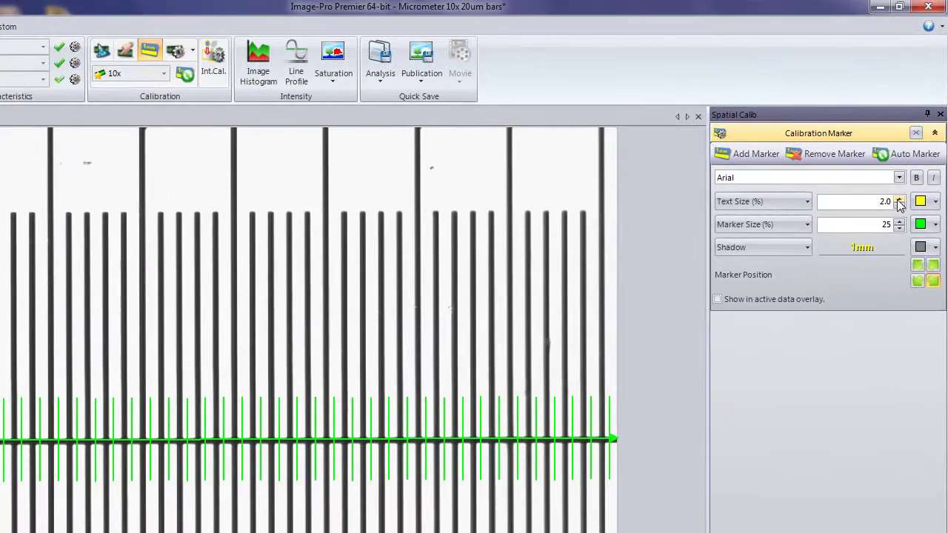
click(899, 199)
click(899, 199)
click(940, 114)
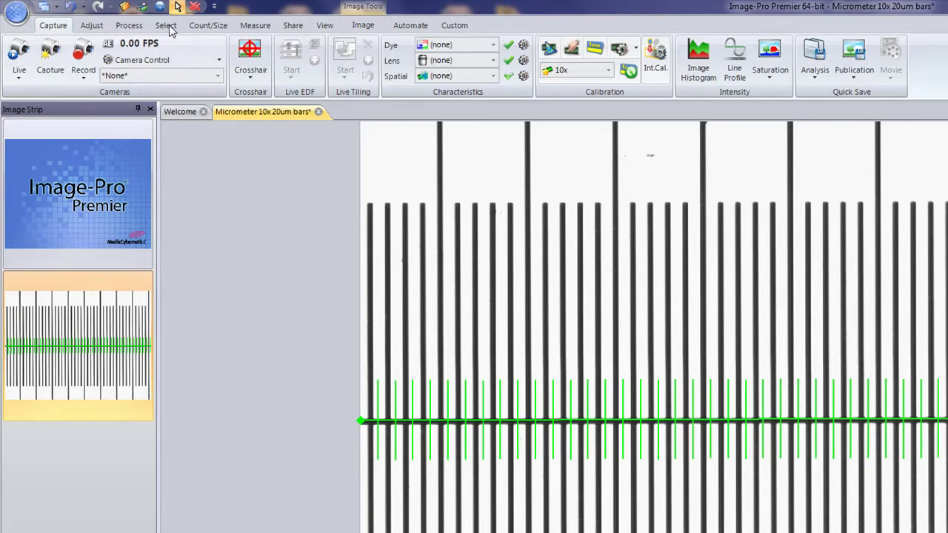
Step: Delete all annotations to clear the green calibration lines from the image
click(169, 27)
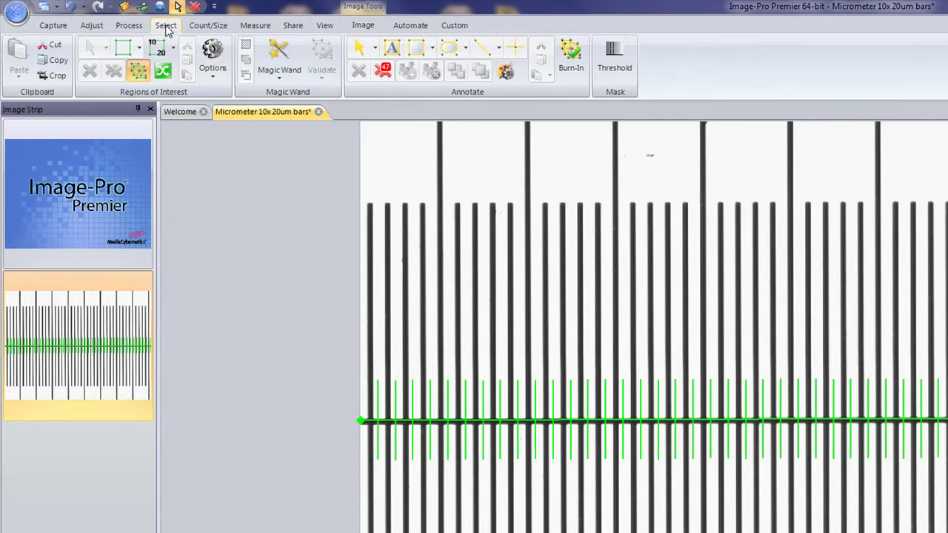
click(385, 71)
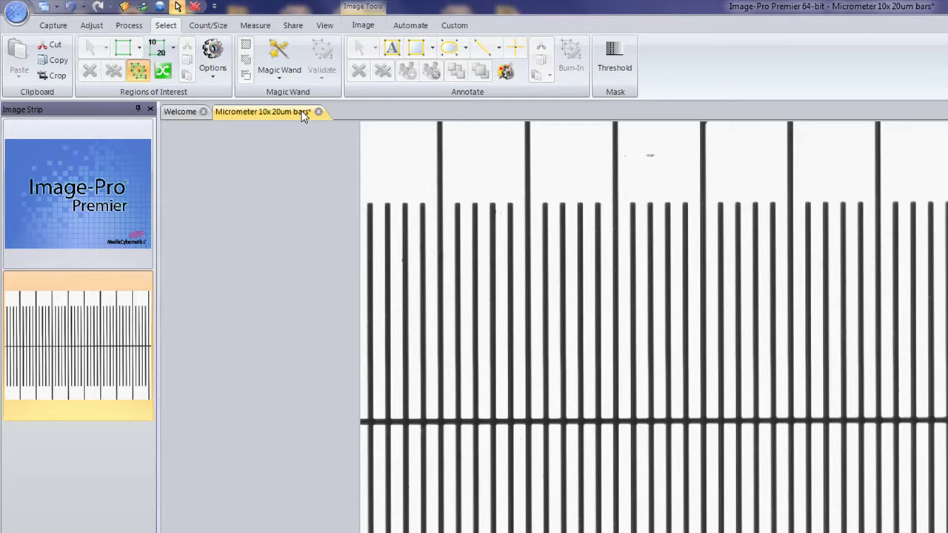
click(46, 27)
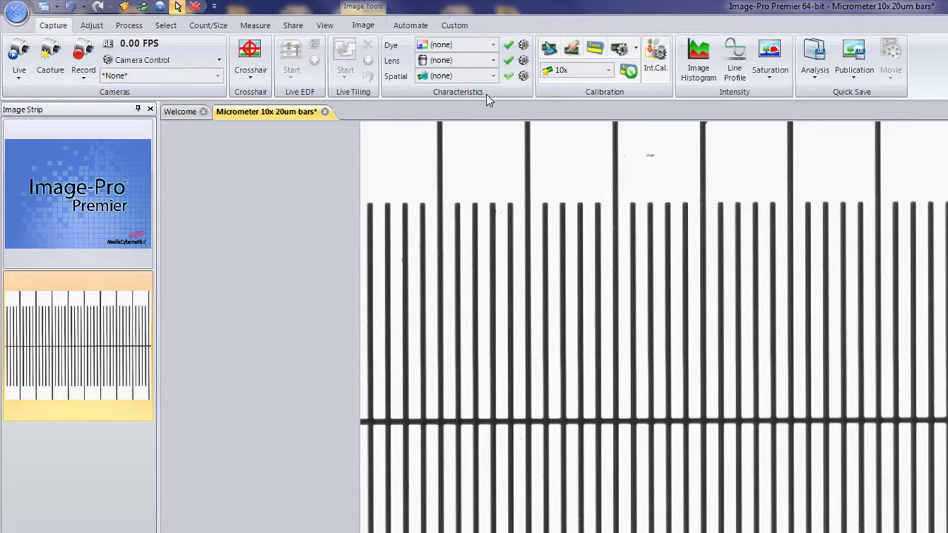
Step: Draw a Quick Calibration reference line from the leftmost to the rightmost micrometer bar
click(570, 54)
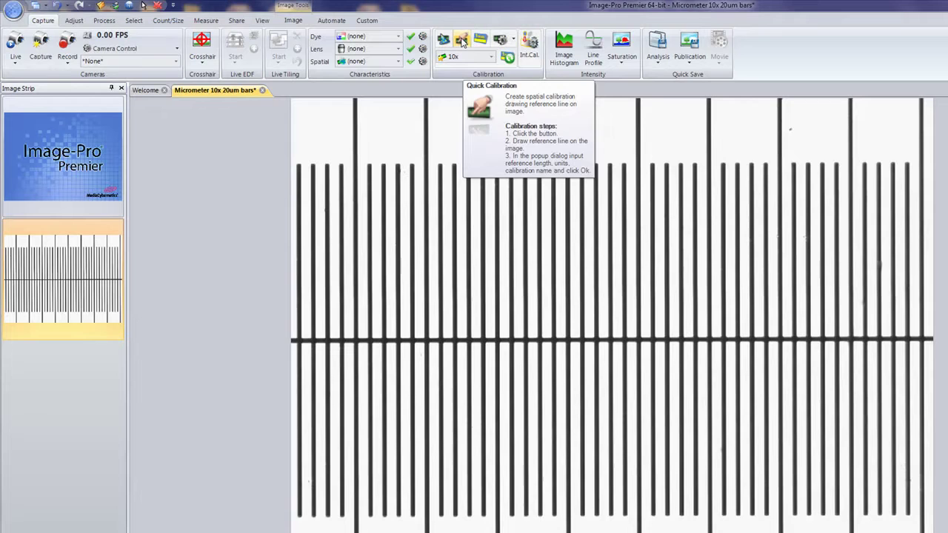
click(461, 41)
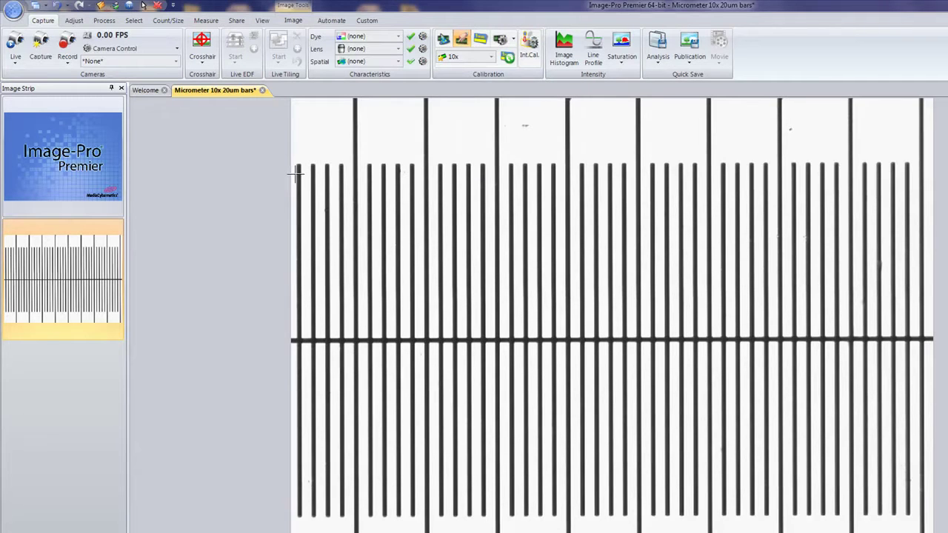
mouse_move(296, 172)
mouse_down()
mouse_move(929, 172)
mouse_move(918, 175)
mouse_up()
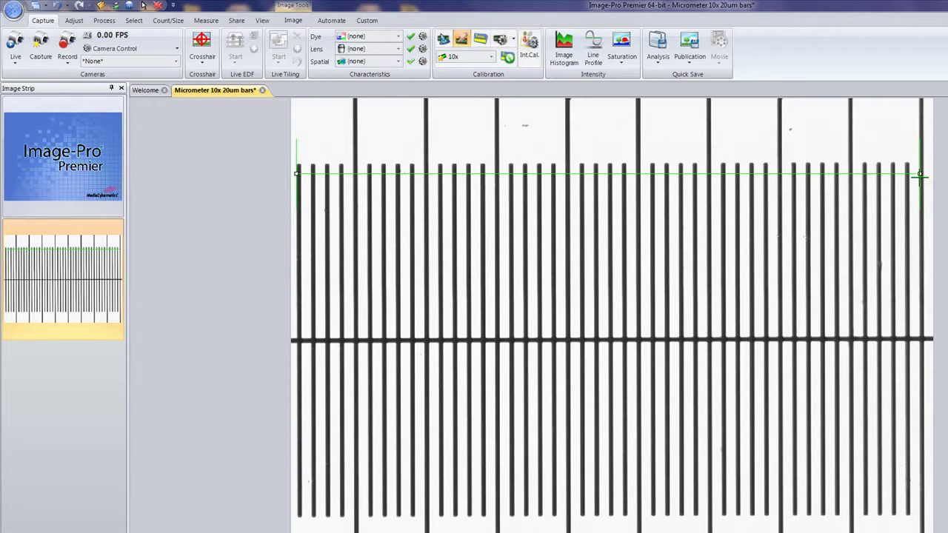
click(919, 176)
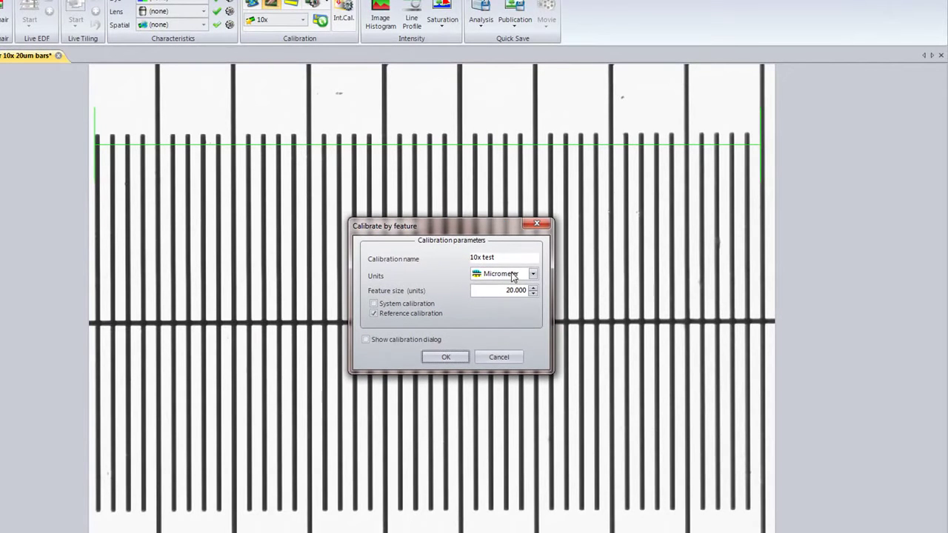
Step: Name the feature calibration '10x A' with an 880 micrometer feature size and confirm it
drag(506, 258, 370, 264)
text(10)
text(x)
text( A)
double_click(524, 291)
text(880)
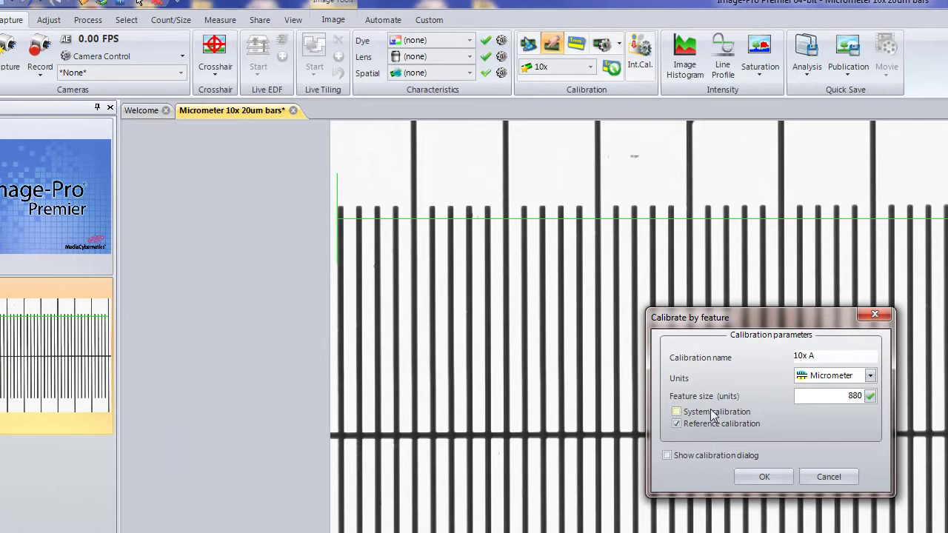
click(756, 478)
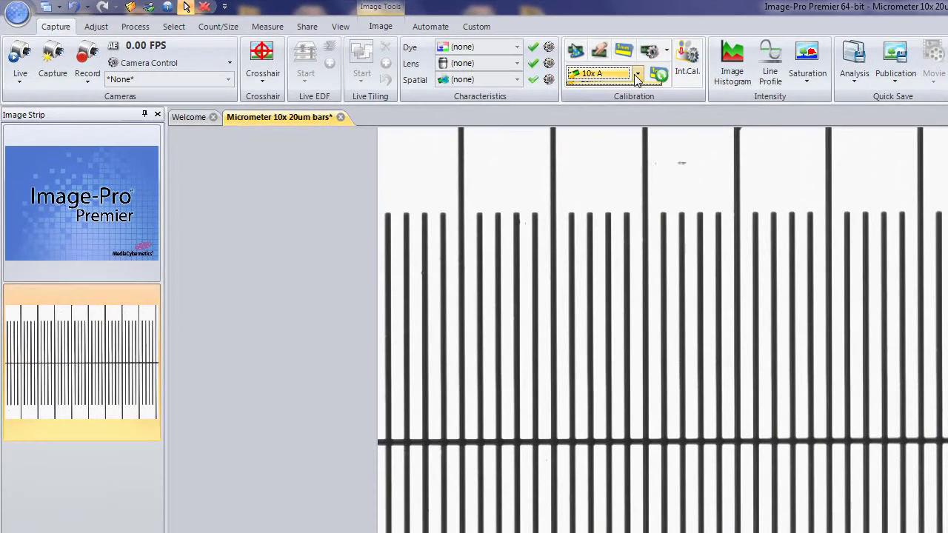
click(423, 52)
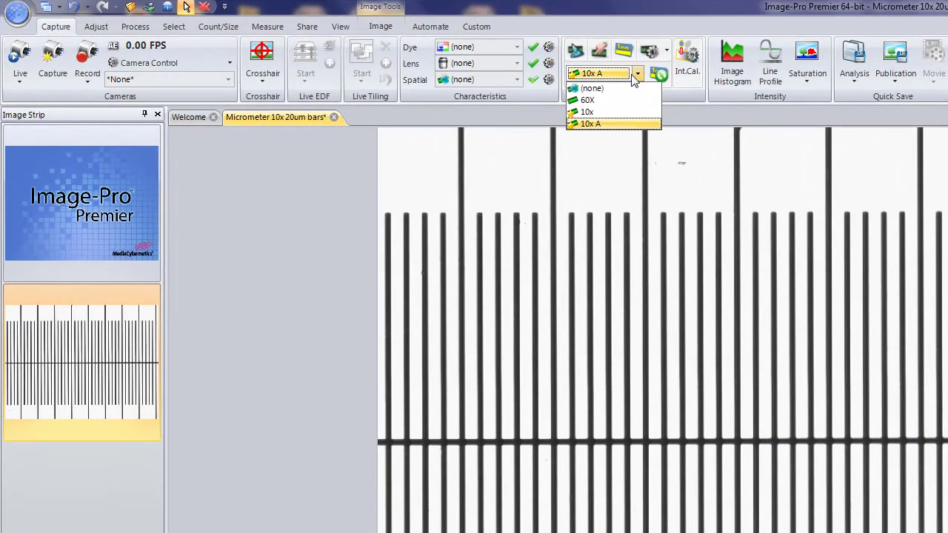
click(594, 123)
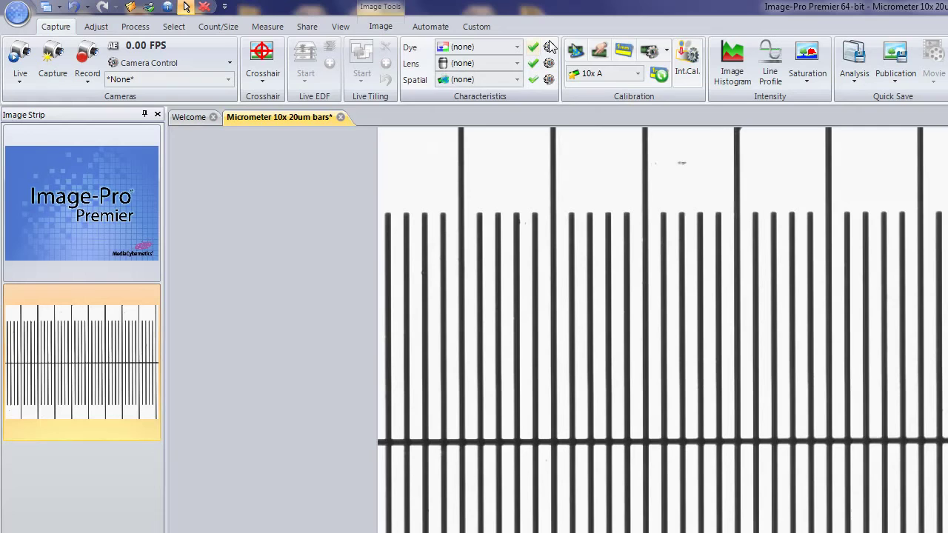
click(637, 74)
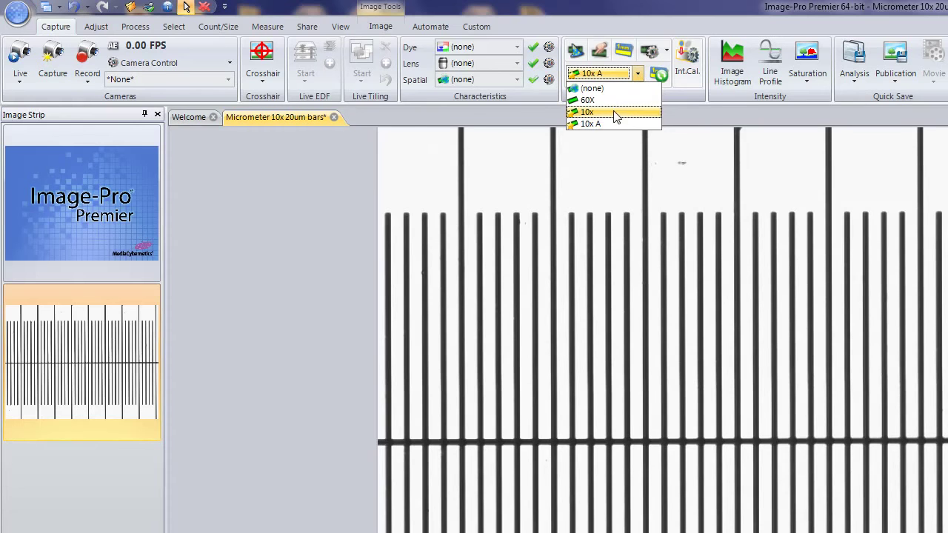
click(605, 124)
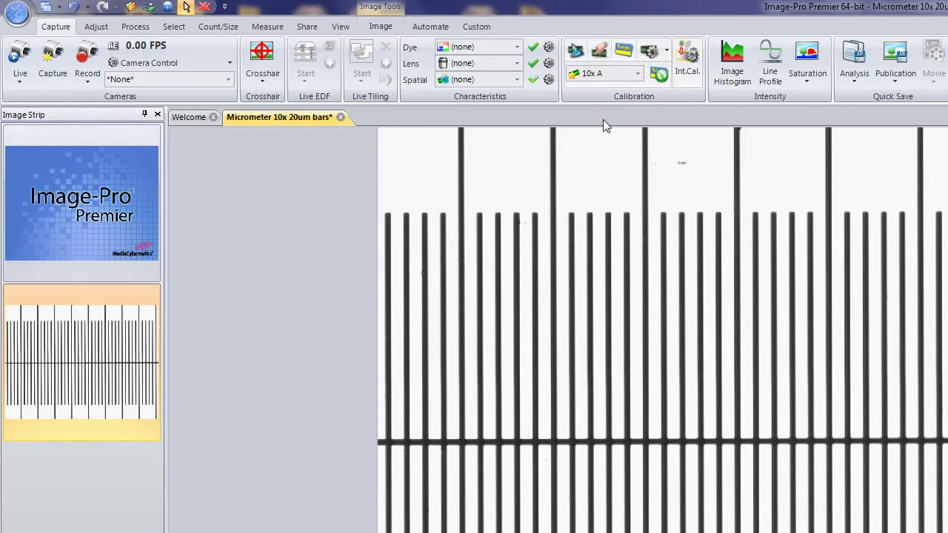